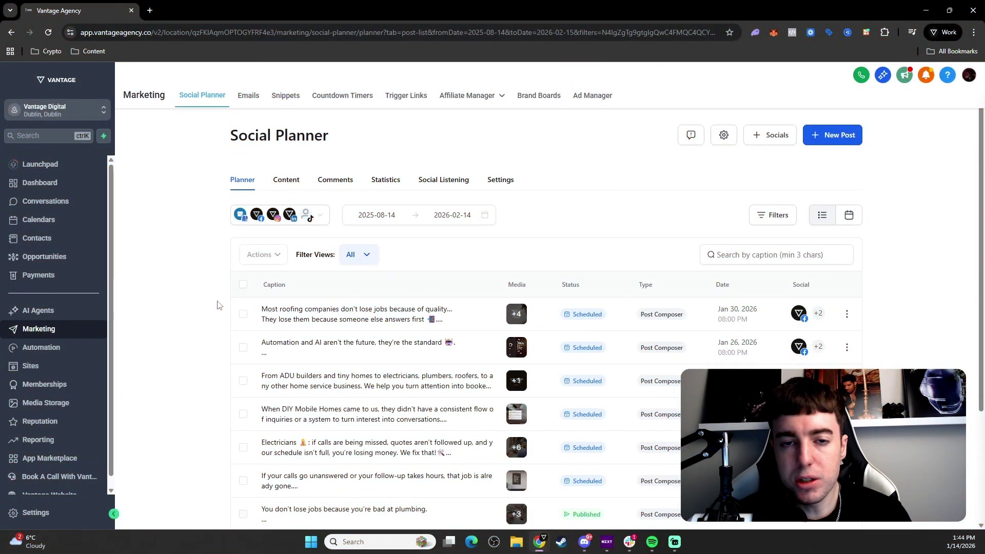
- Open the Google Business Profile optimization page in the Reputation section
click(83, 425)
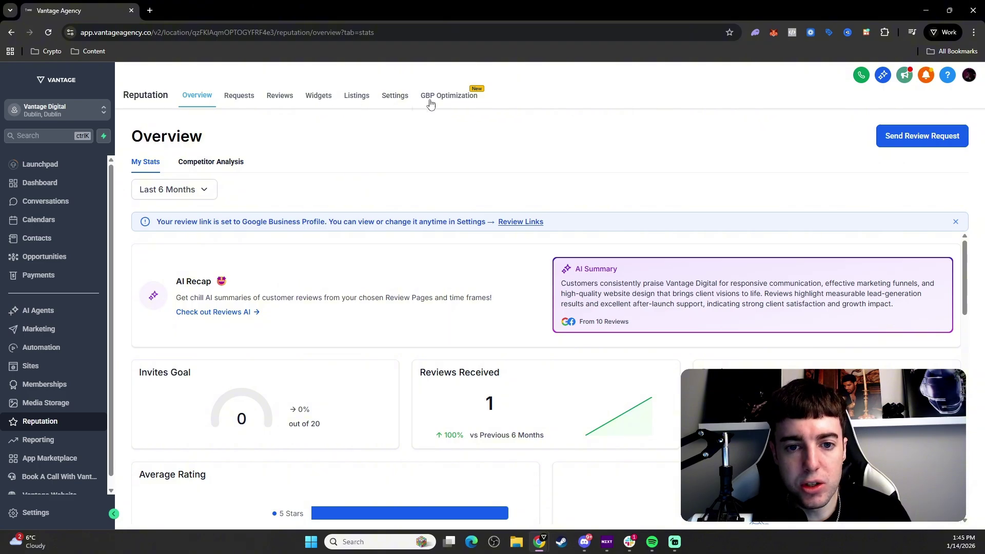
click(456, 104)
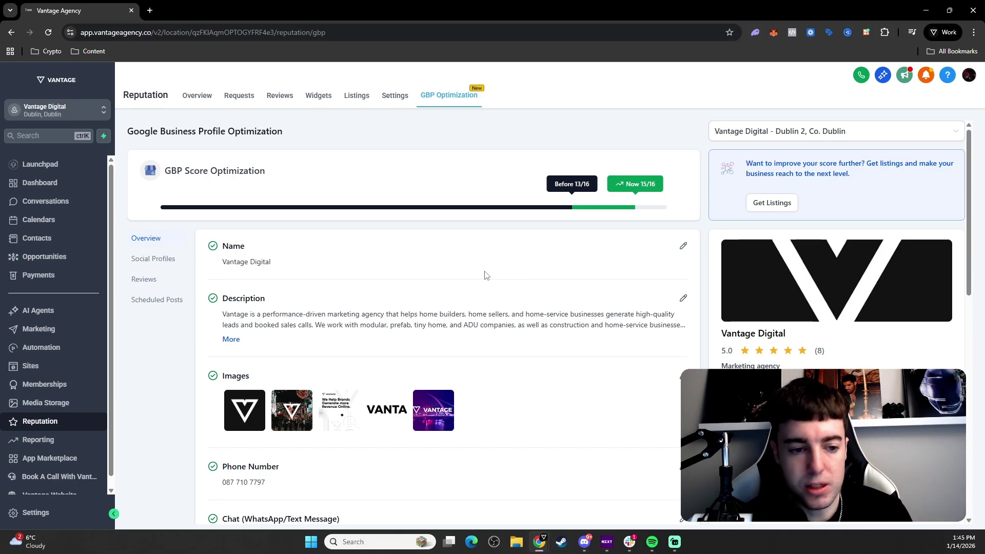
- Expand the full business description and read through its paragraphs
scroll(486, 276, down, 1)
scroll(293, 231, down, 1)
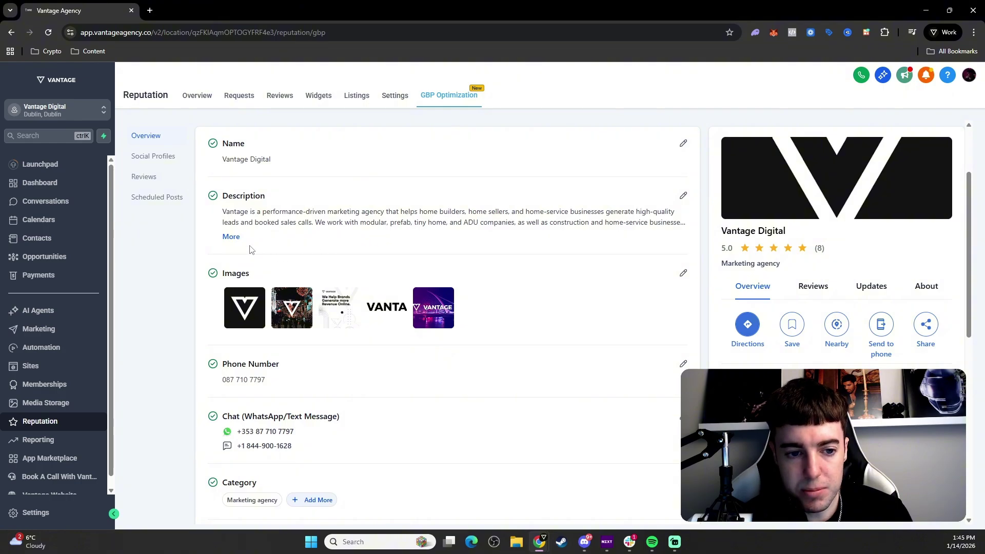
click(231, 237)
scroll(314, 256, down, 1)
scroll(352, 272, up, 1)
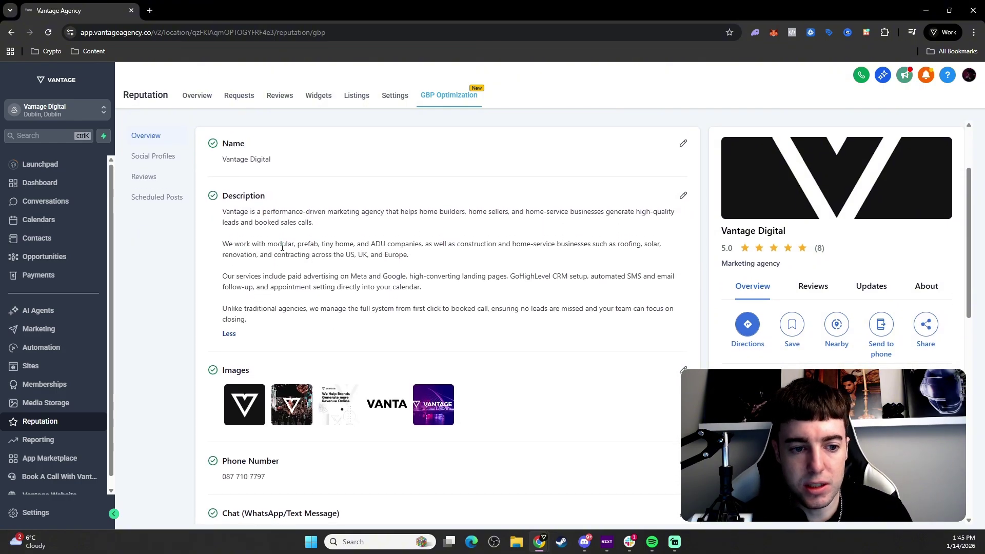
triple_click(260, 222)
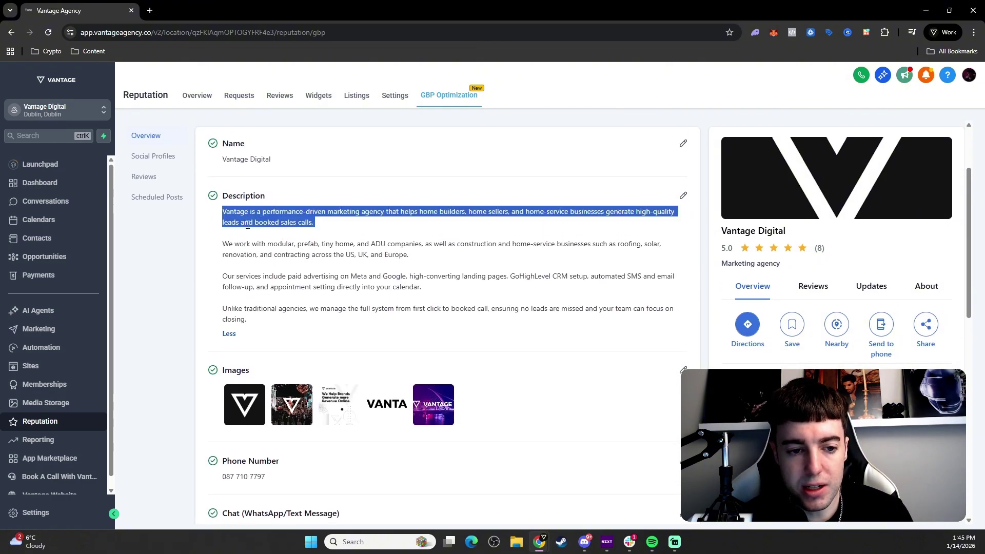
triple_click(248, 244)
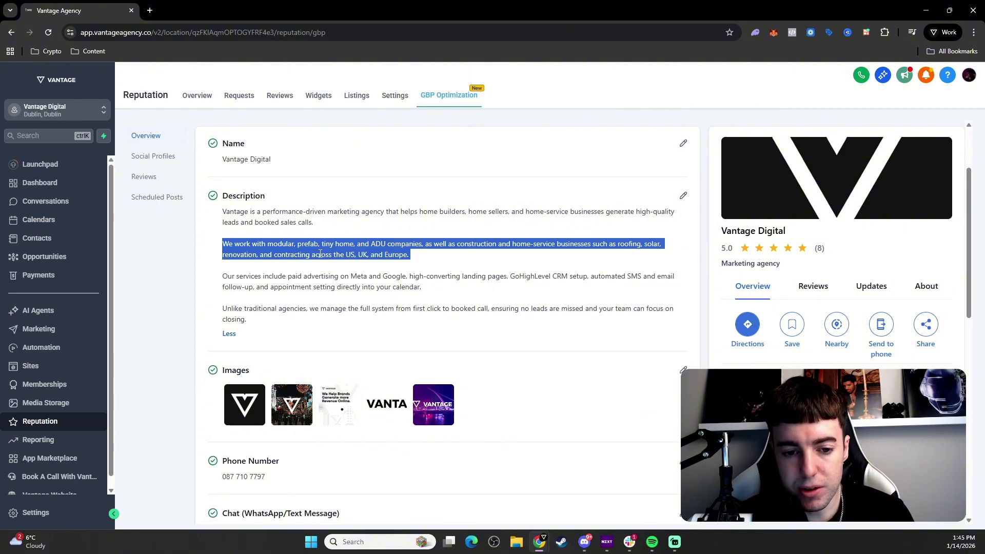
triple_click(293, 308)
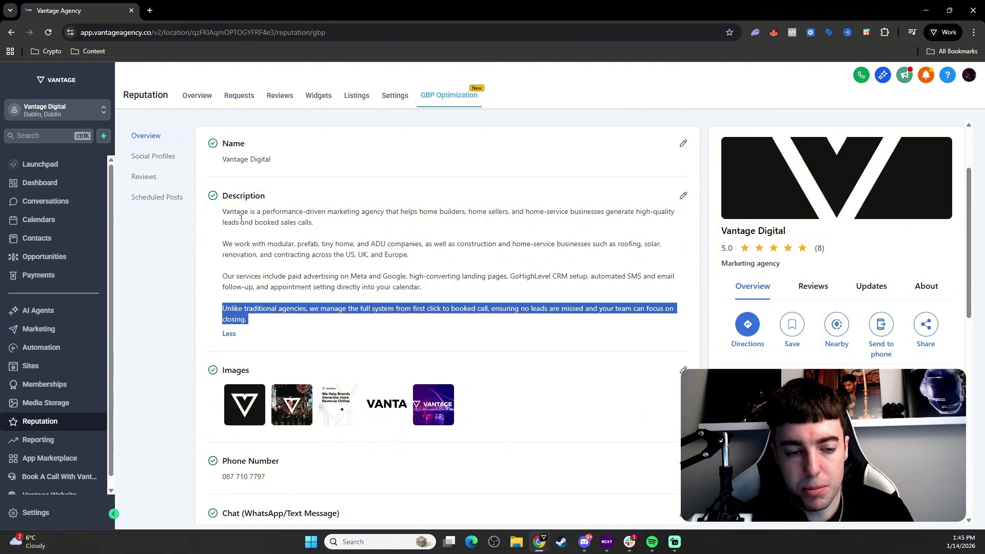
- Check the GBP score optimization bar and scan the images, phone number, chat, category and services sections
scroll(241, 218, up, 2)
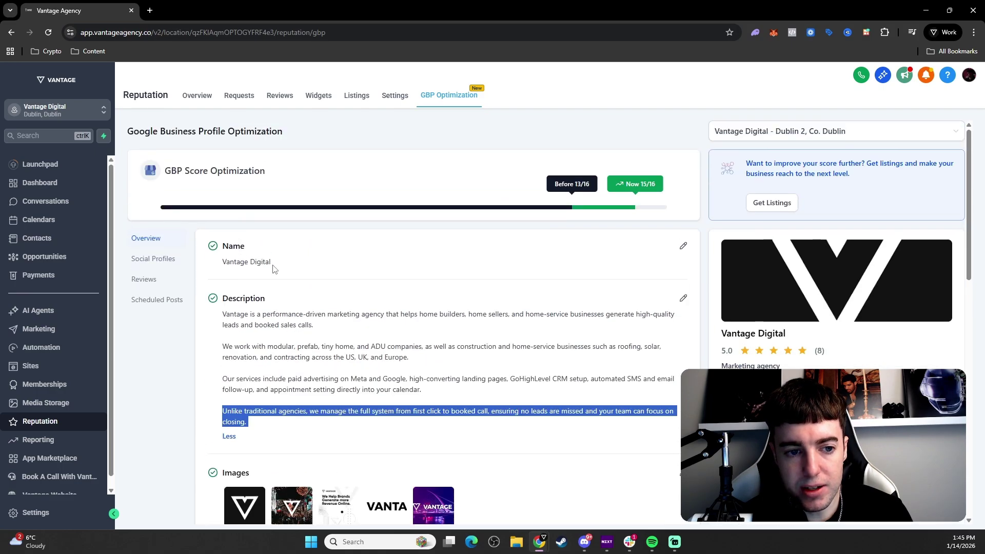
triple_click(177, 174)
scroll(253, 222, down, 2)
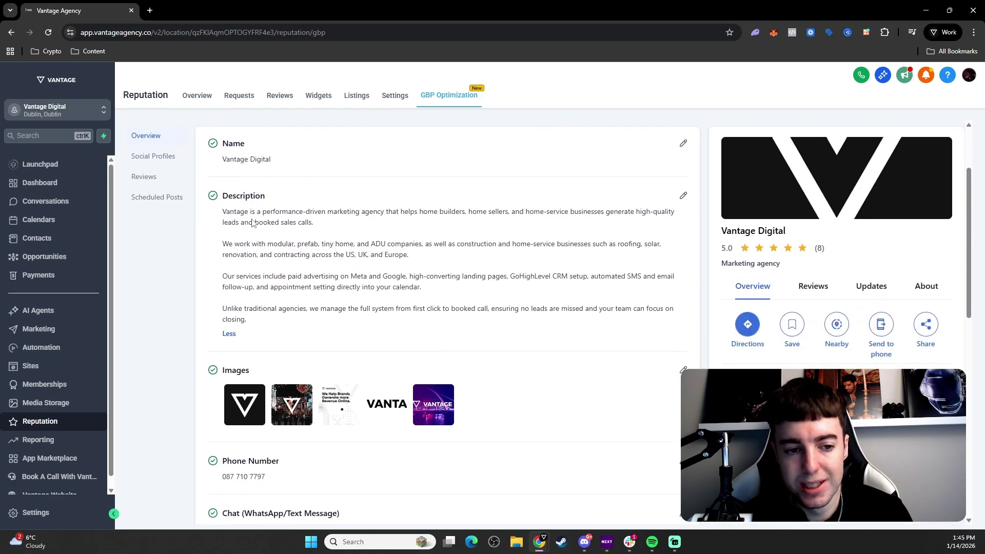
scroll(253, 222, down, 3)
scroll(265, 292, down, 1)
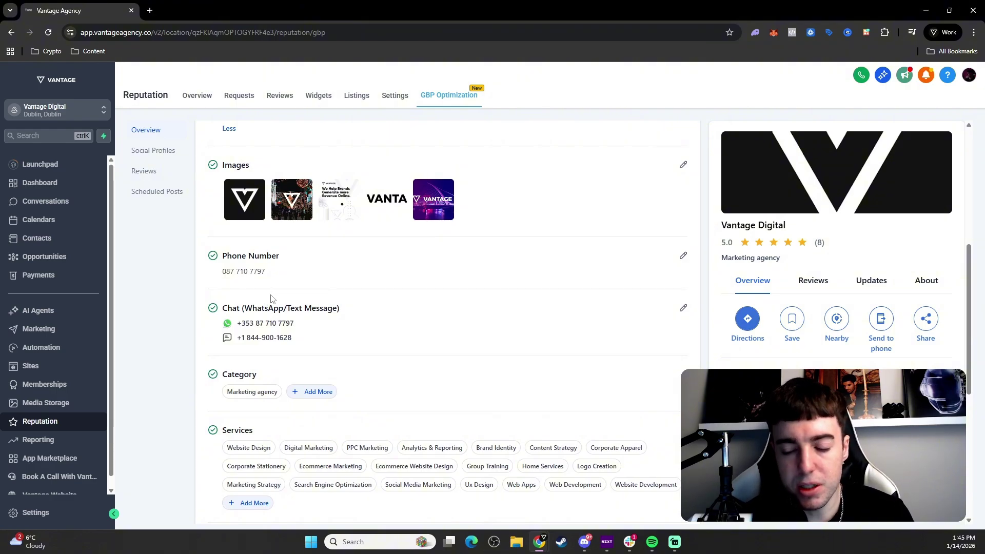
scroll(298, 306, up, 1)
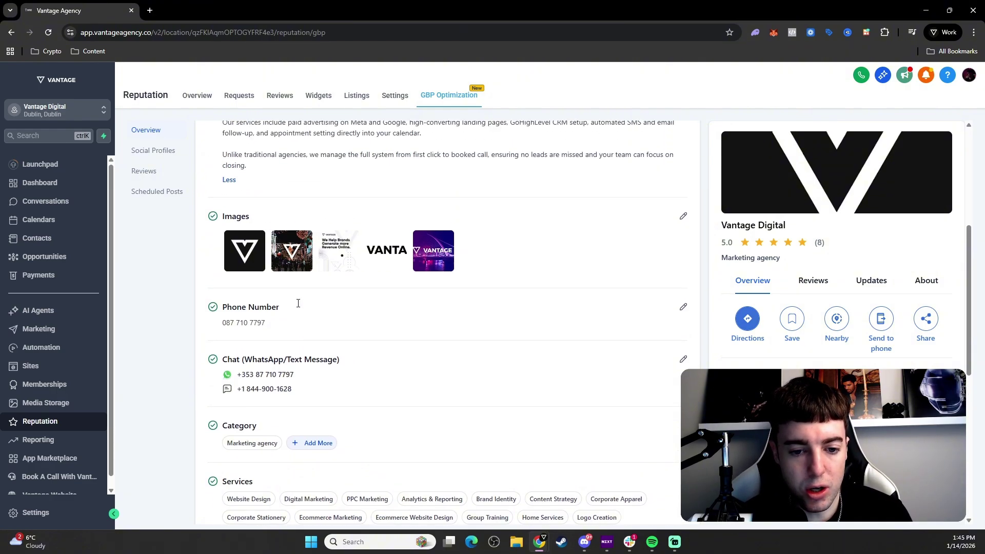
scroll(299, 307, up, 5)
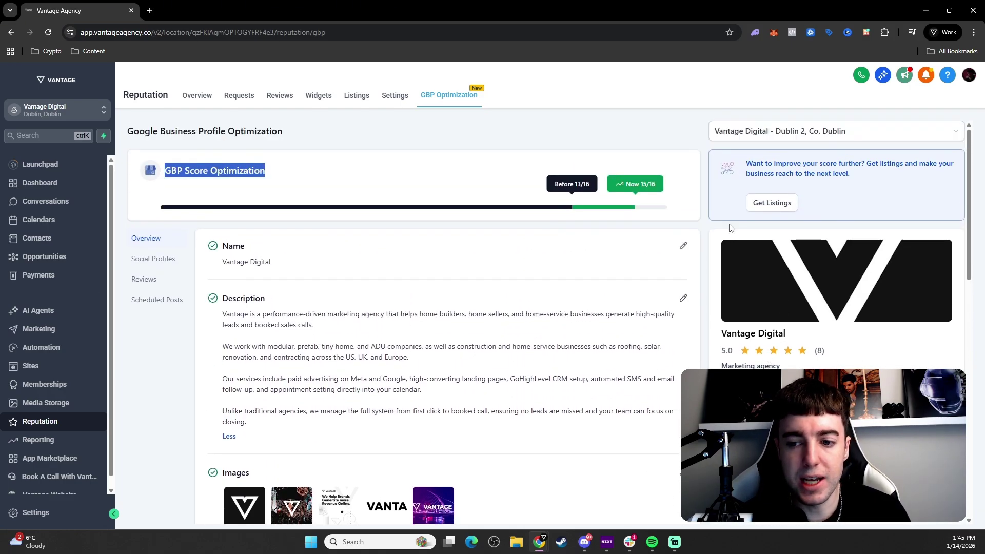
- Examine the business listing preview alongside the profile's name, description, images and contact details
scroll(726, 228, down, 2)
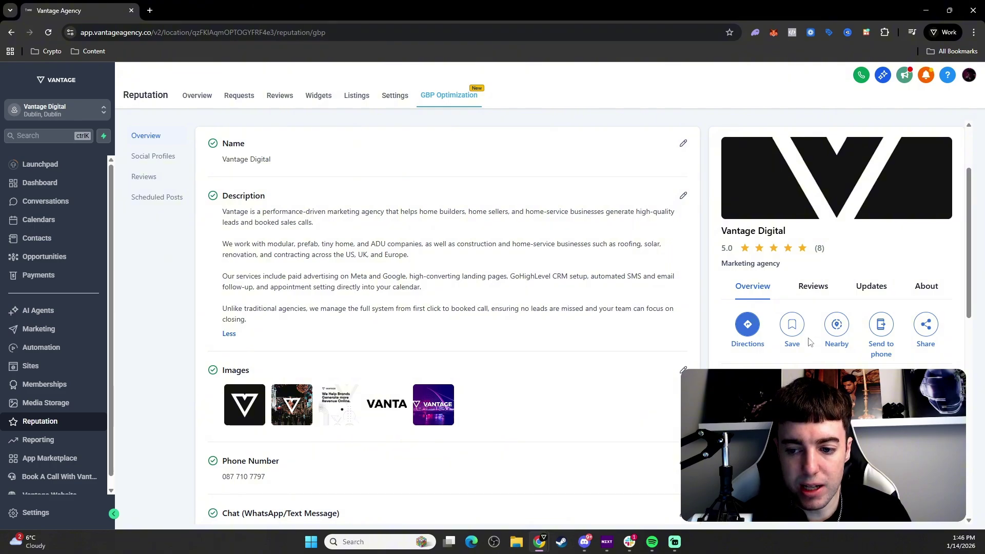
scroll(742, 282, up, 1)
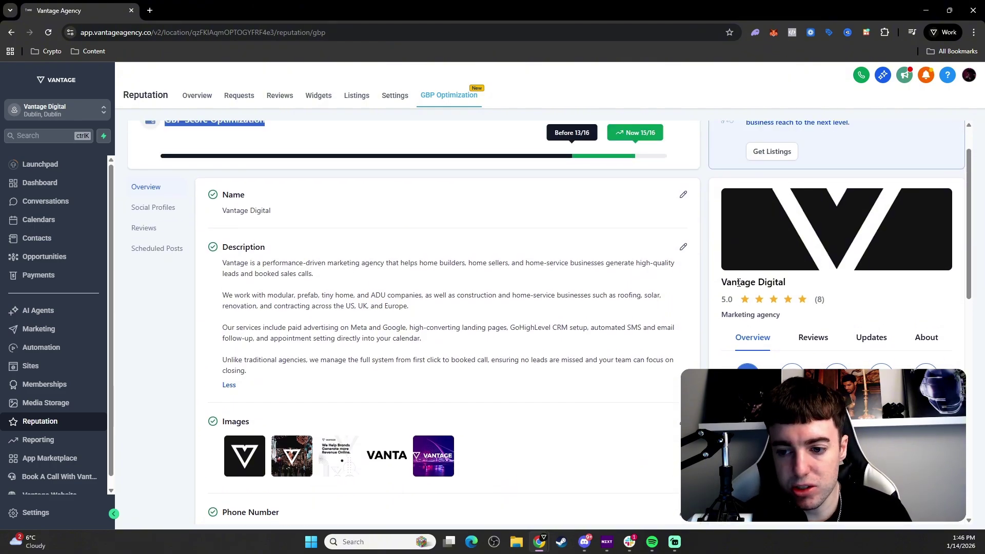
scroll(739, 283, down, 2)
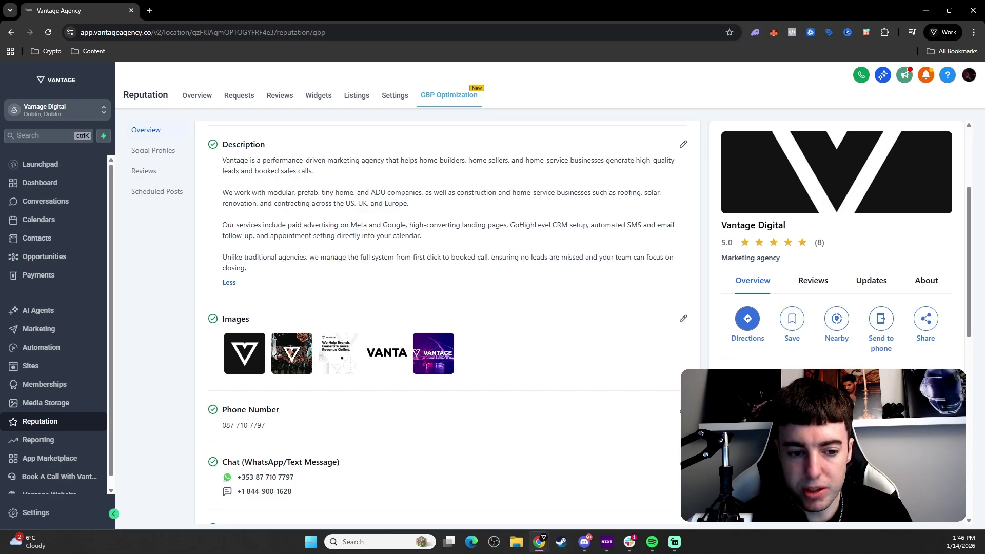
scroll(562, 349, down, 2)
scroll(505, 315, down, 1)
scroll(505, 315, up, 2)
scroll(505, 314, down, 1)
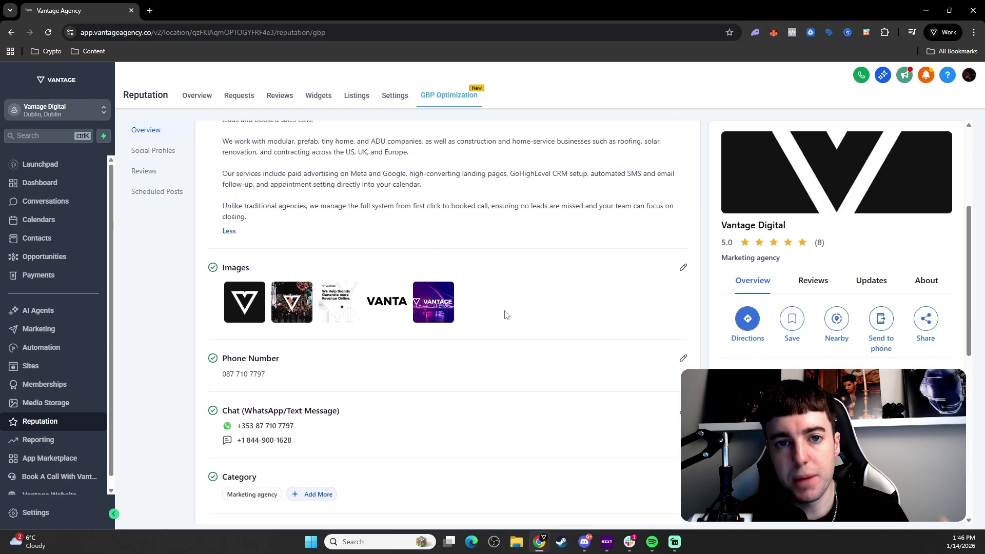
scroll(505, 314, up, 4)
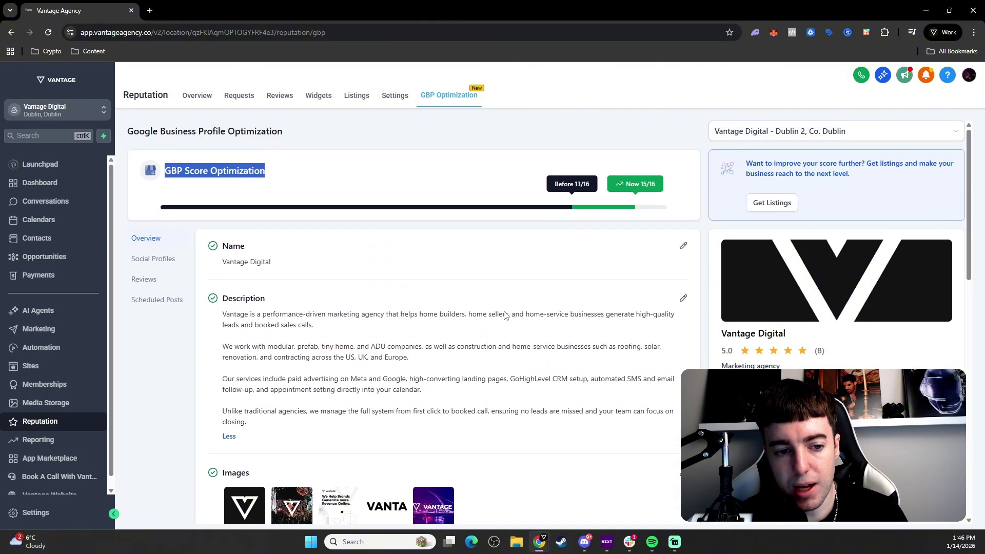
- Open the media manager for the profile's images, look over the profile, cover and additional photos, and close it
scroll(505, 313, down, 2)
scroll(505, 312, down, 3)
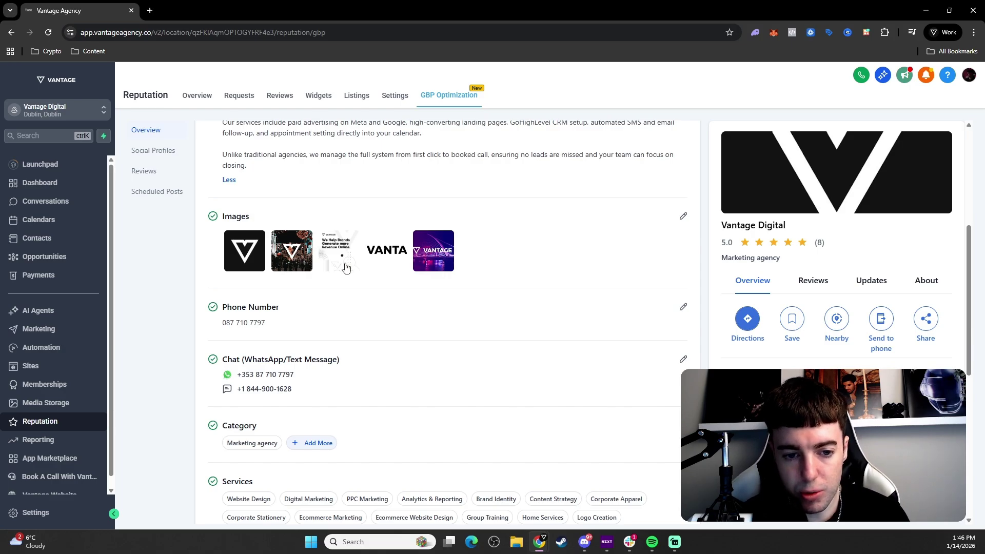
click(683, 217)
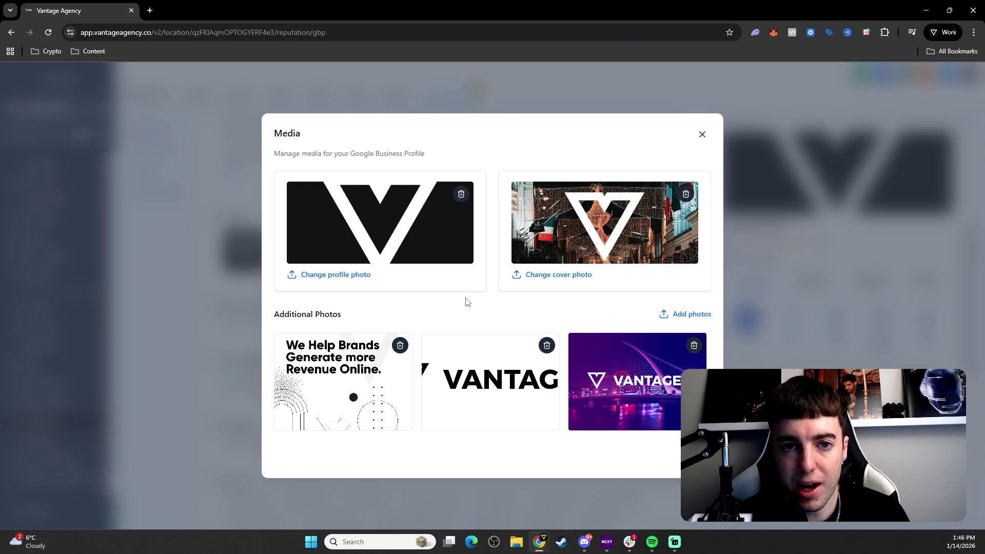
click(703, 135)
- Review the phone number, WhatsApp and text chat, category and services entries of the business profile
scroll(547, 270, down, 1)
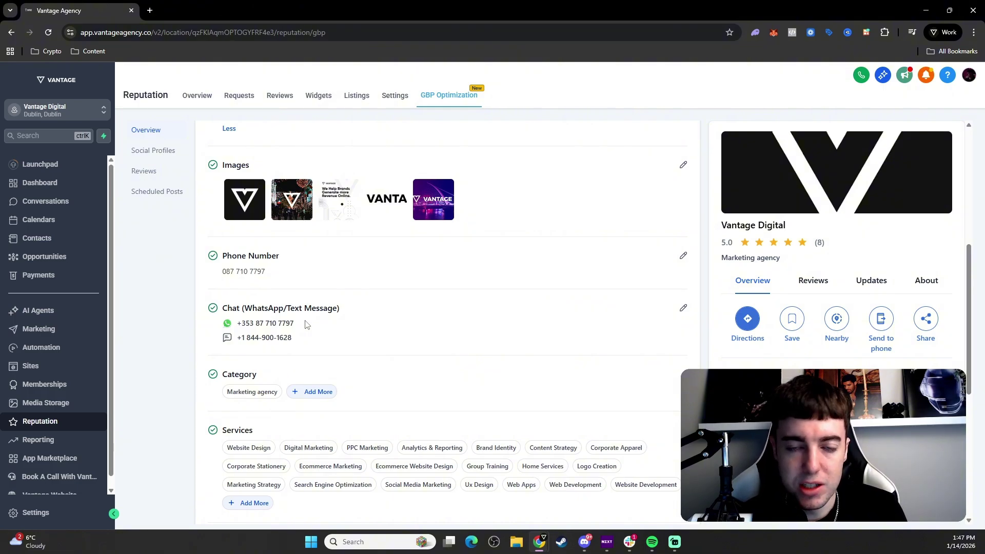
scroll(325, 338, down, 1)
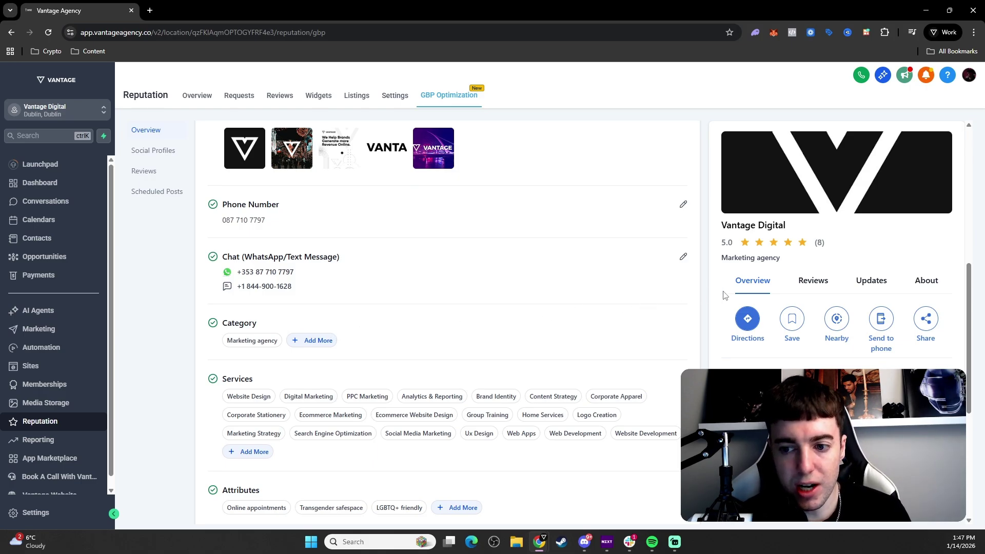
scroll(724, 296, up, 4)
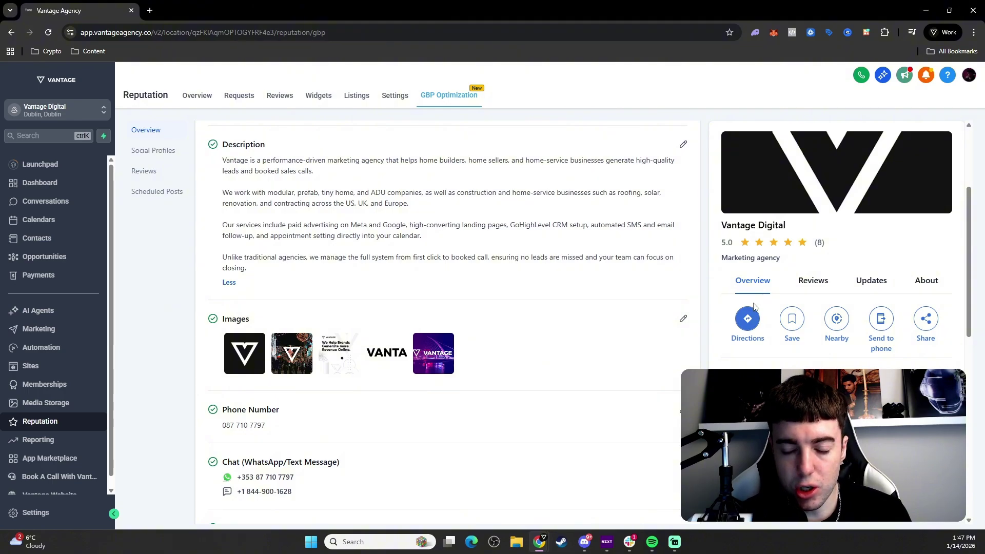
scroll(690, 321, down, 4)
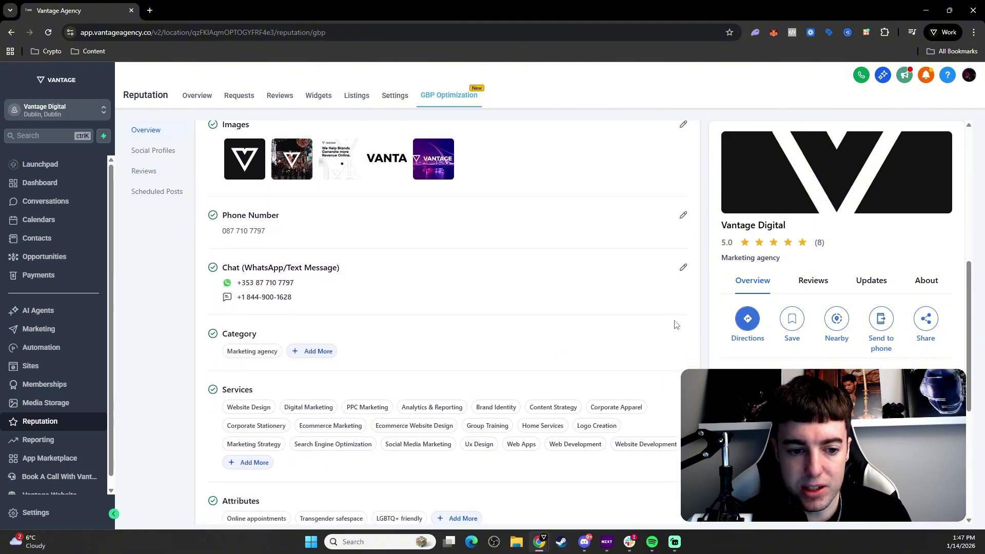
scroll(611, 336, down, 1)
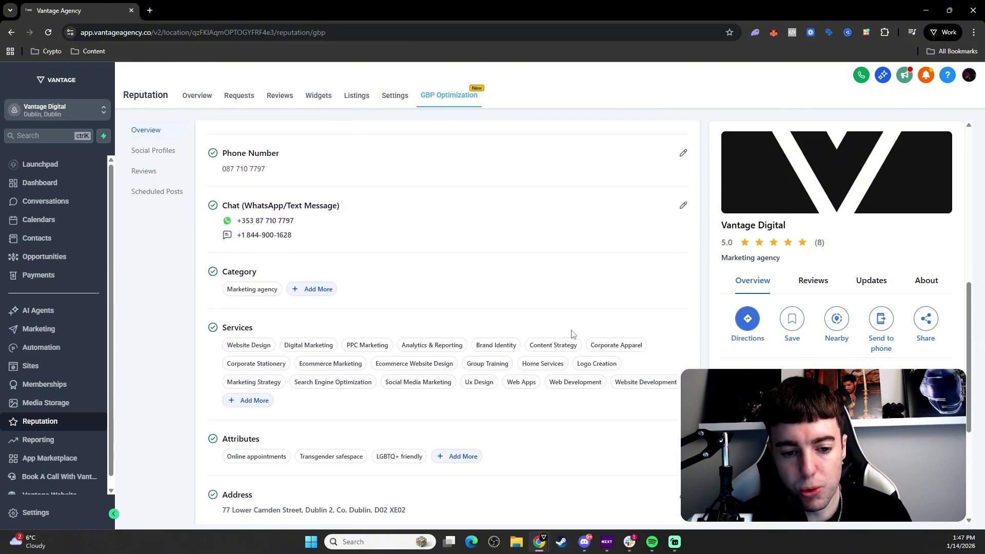
scroll(493, 312, down, 1)
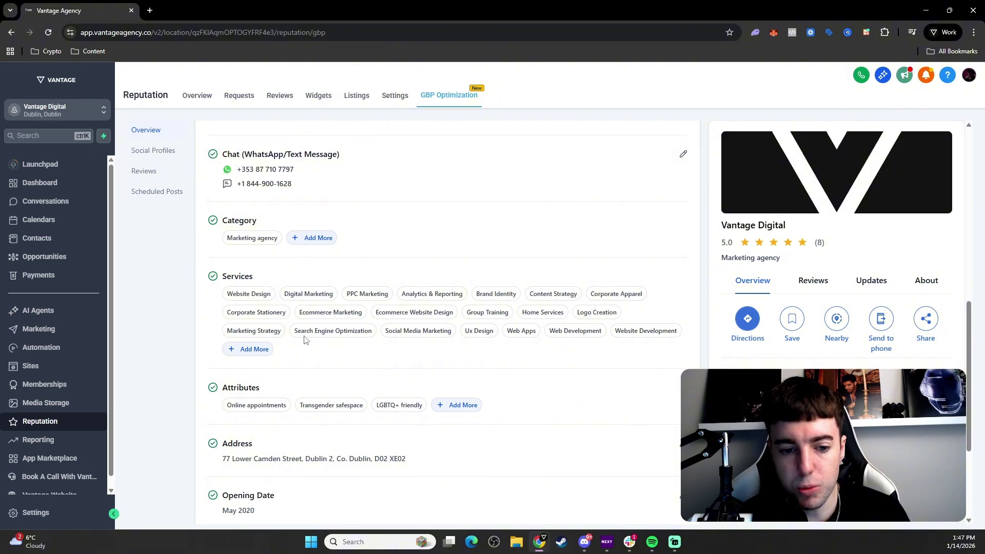
- Open the business attributes for editing, look through all groups from emergency help to parking, and close them without saving
scroll(295, 347, down, 2)
scroll(292, 348, down, 1)
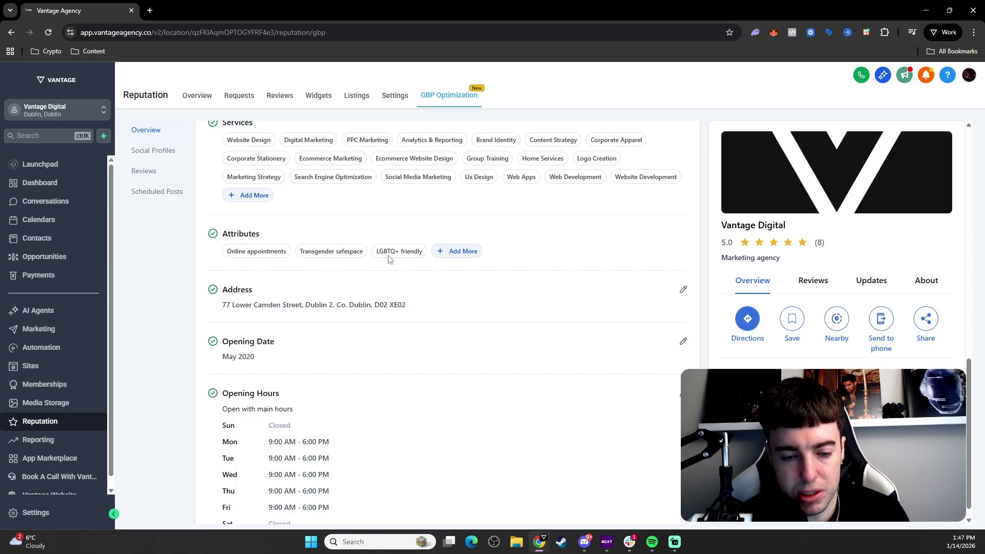
click(448, 255)
scroll(506, 303, down, 6)
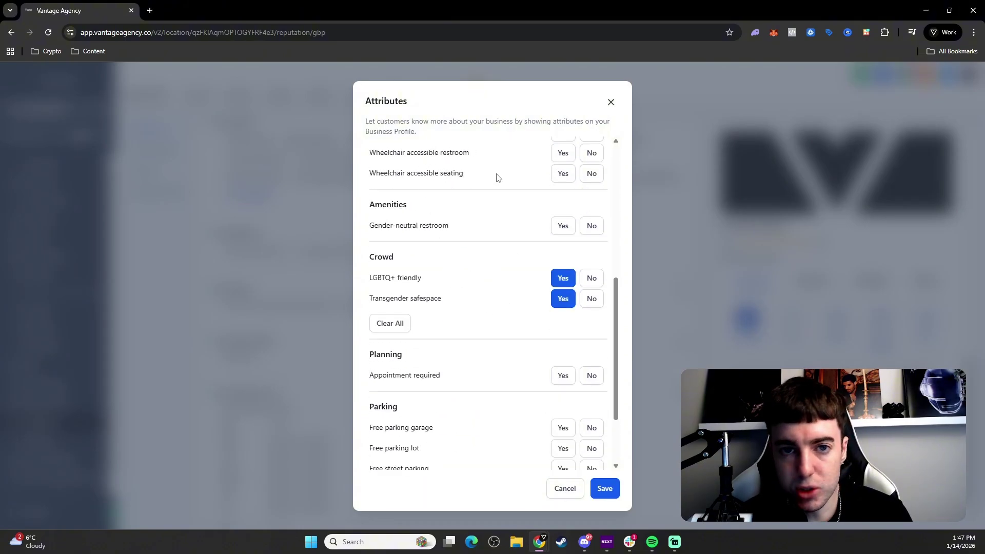
scroll(516, 277, down, 2)
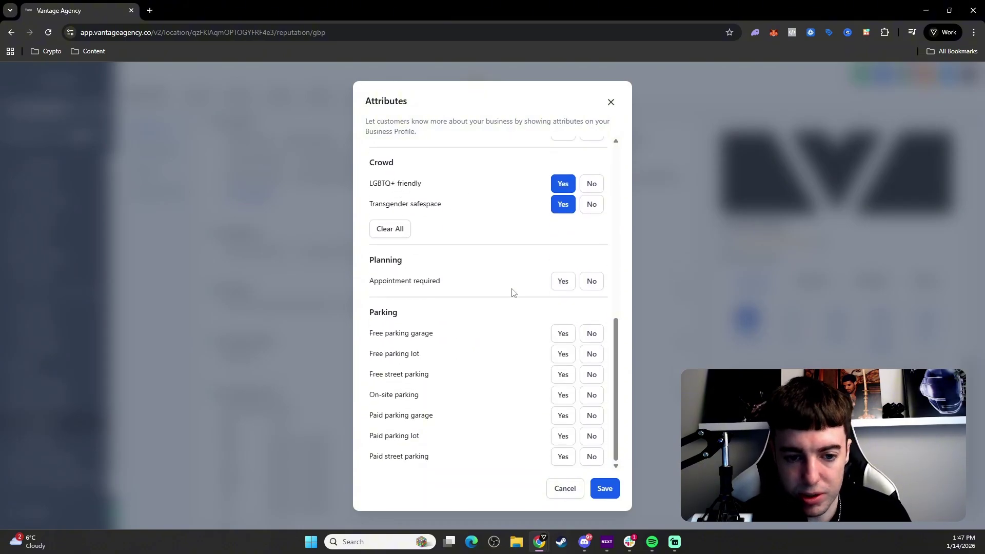
scroll(521, 314, up, 2)
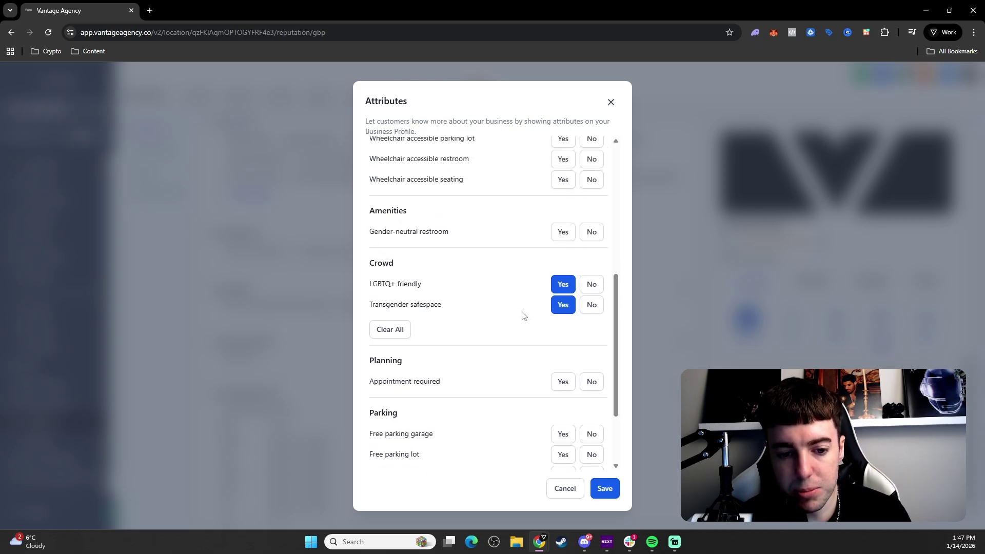
scroll(522, 315, down, 1)
scroll(546, 374, down, 1)
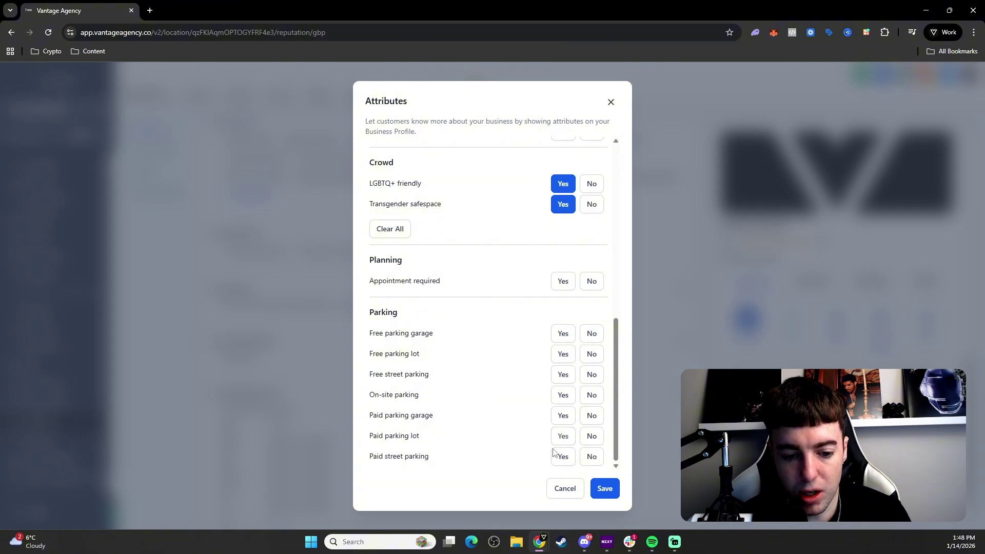
scroll(555, 458, up, 5)
scroll(553, 456, up, 3)
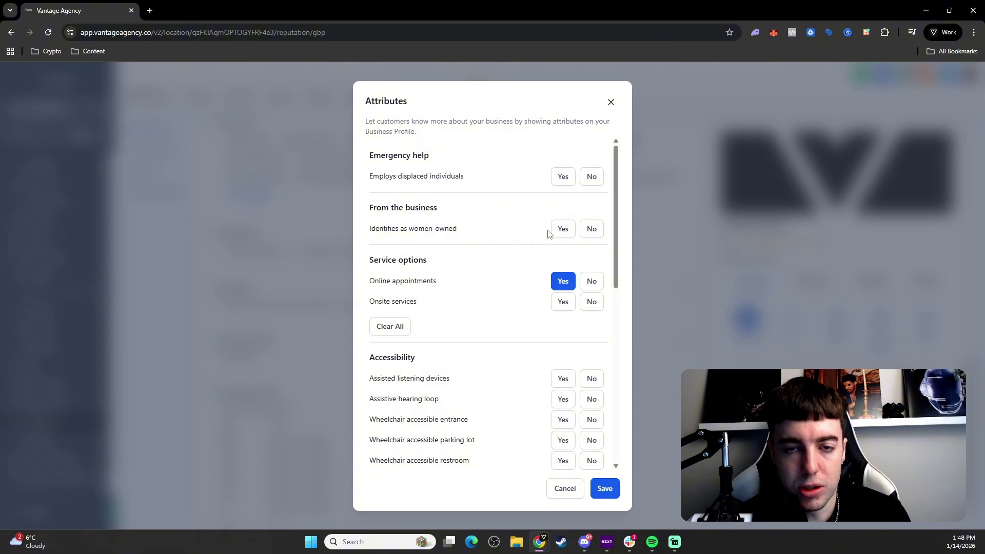
click(611, 102)
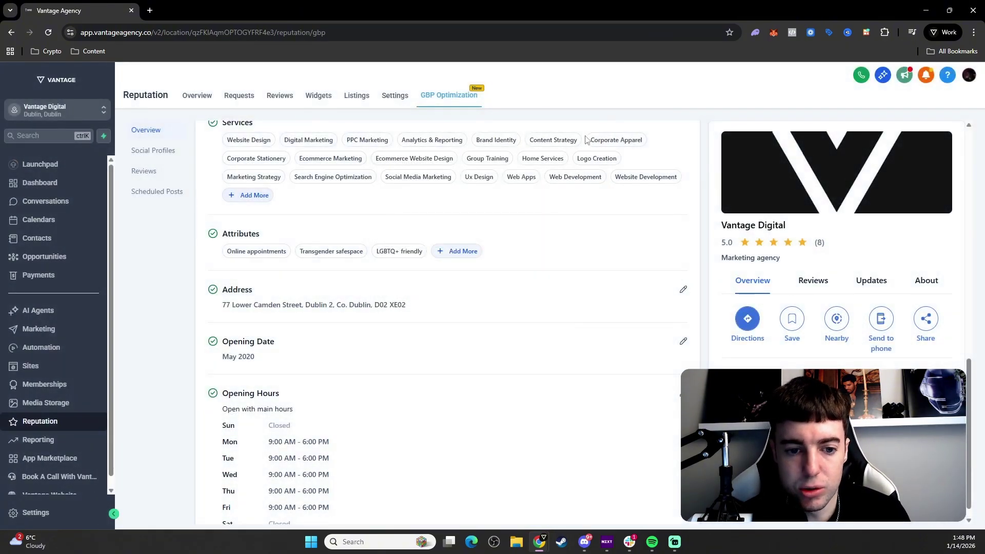
- Check the address, opening date and opening hours, and return to the profile's score overview
scroll(497, 255, down, 1)
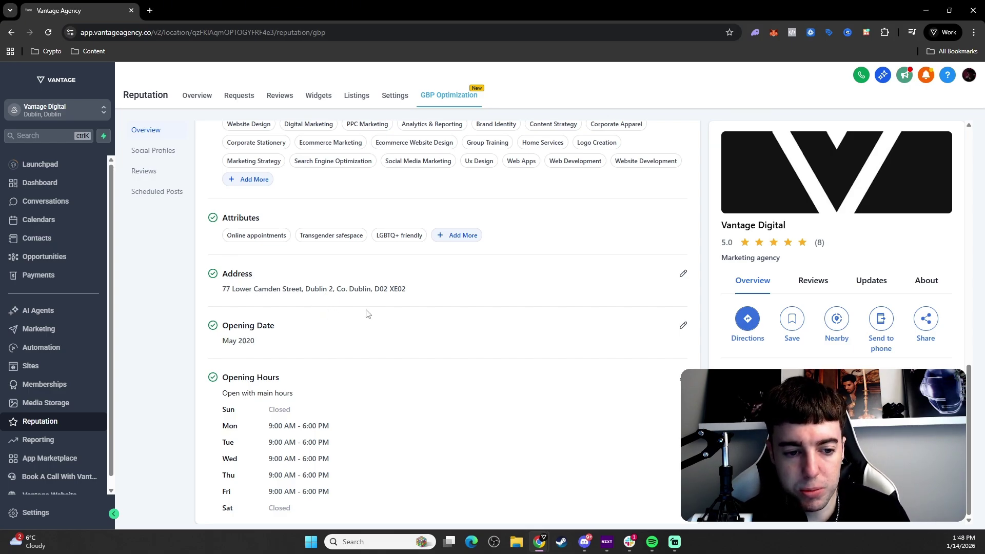
scroll(360, 461, up, 10)
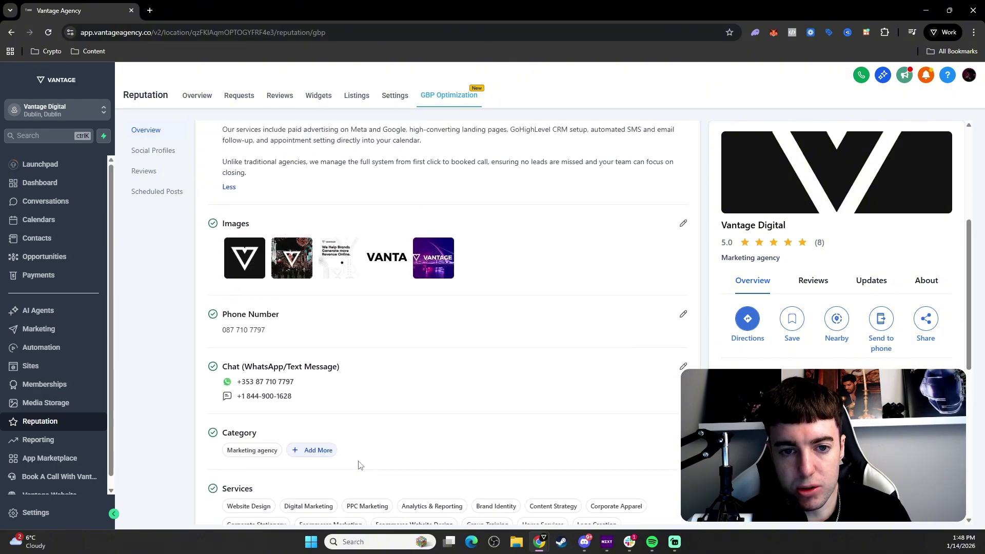
scroll(361, 458, up, 1)
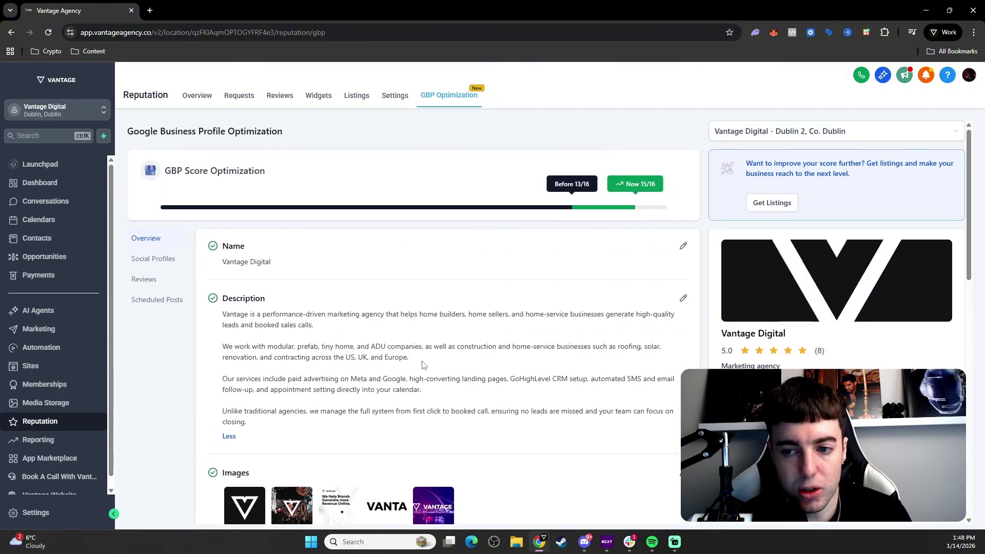
- Review the business's social profile links, and read through the customer reviews and their responses
scroll(423, 363, down, 3)
click(162, 150)
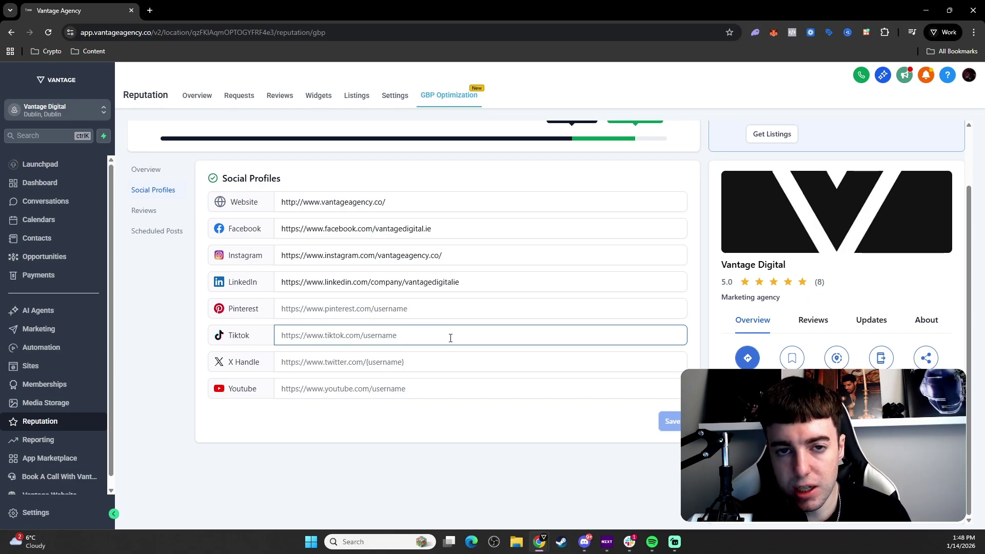
click(157, 211)
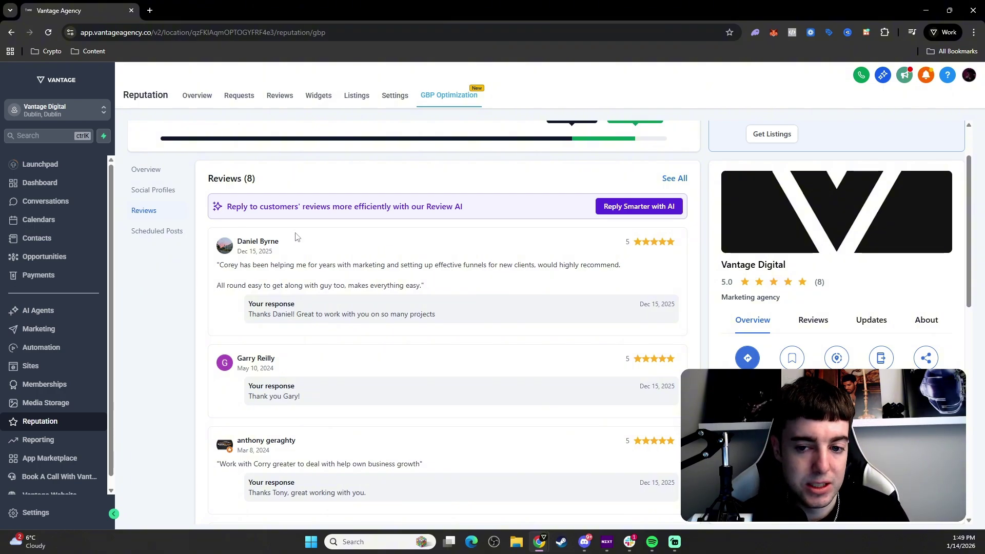
scroll(383, 334, down, 4)
scroll(382, 334, down, 3)
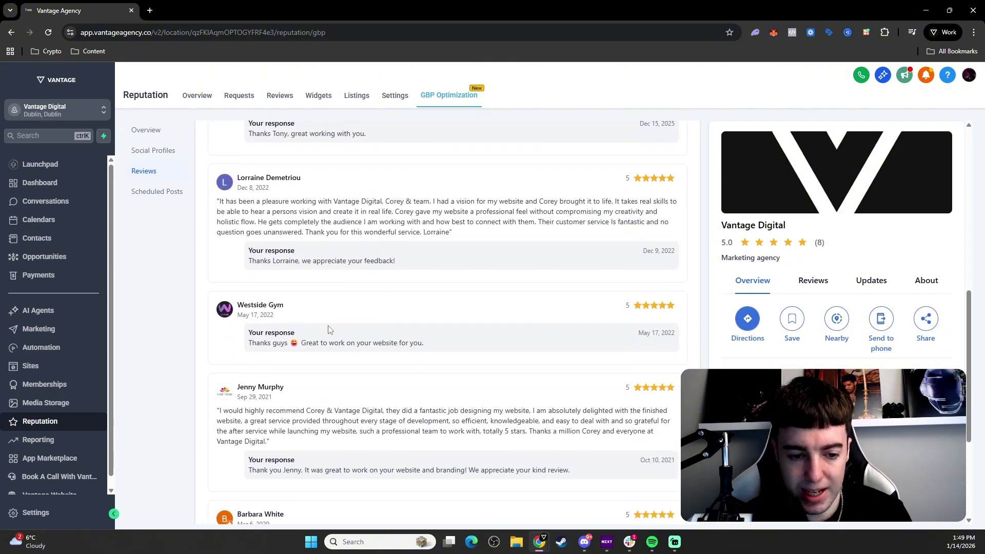
scroll(330, 329, up, 6)
scroll(345, 339, up, 2)
- Check the profile's scheduled posts section
click(177, 302)
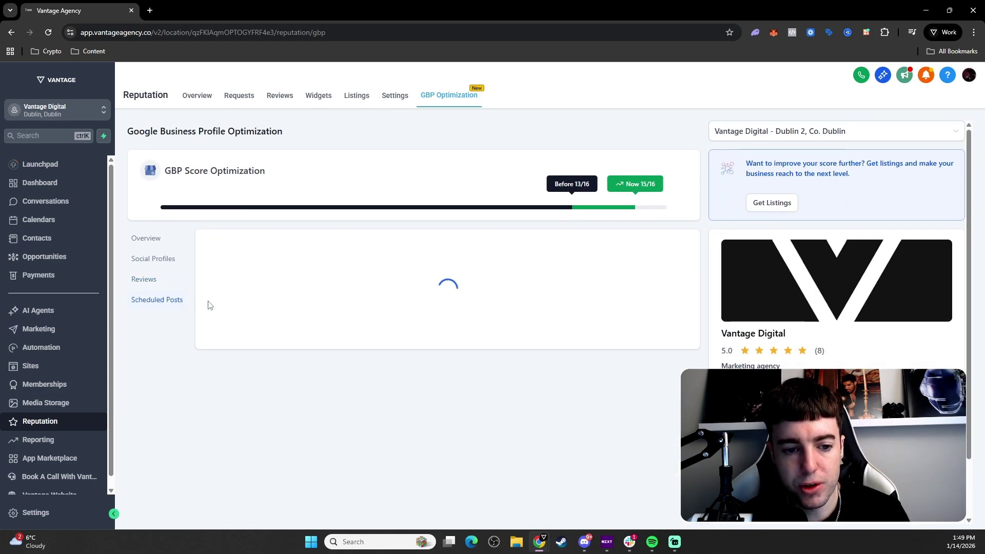
scroll(287, 341, down, 1)
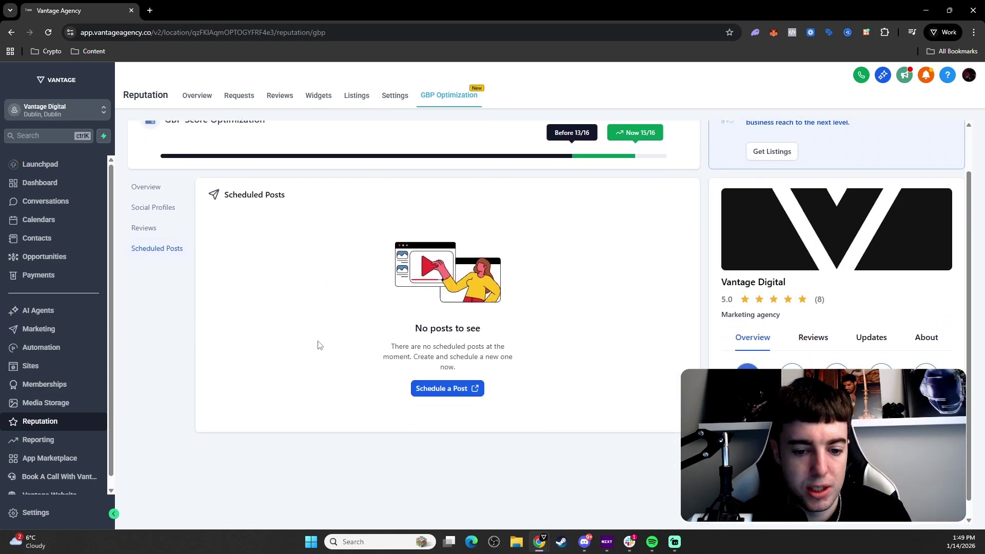
scroll(461, 397, up, 1)
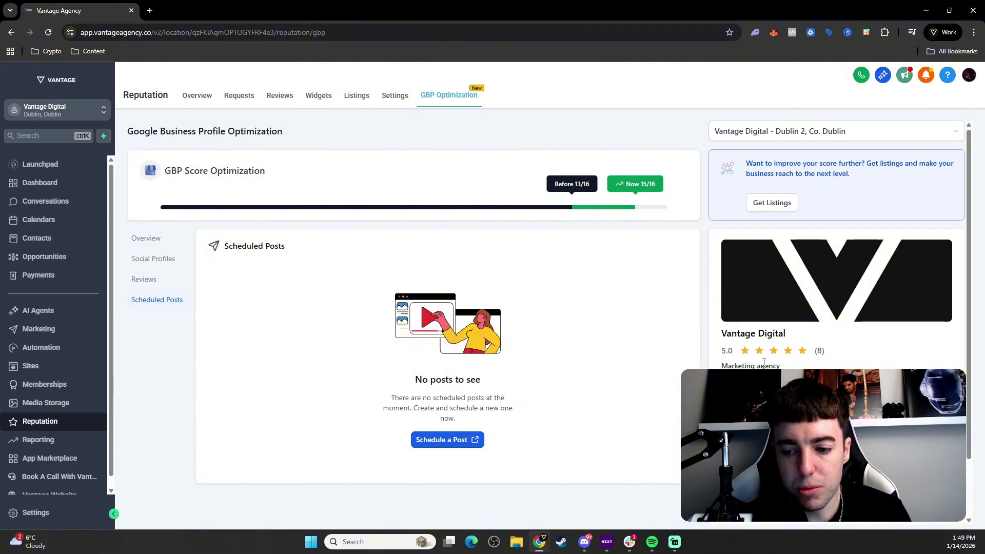
- Look through the reviews and the published updates in the Vantage Digital profile preview
scroll(718, 358, down, 1)
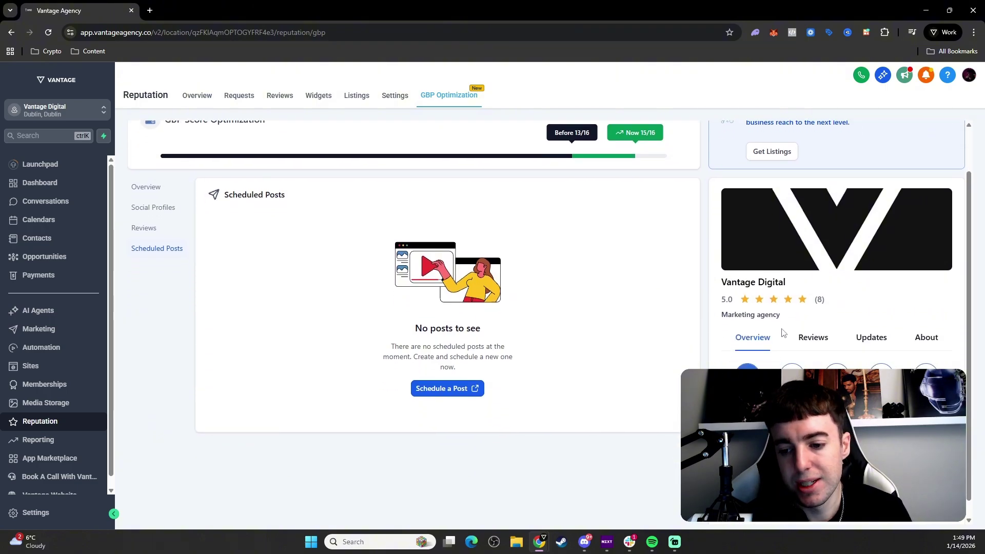
scroll(800, 331, down, 1)
click(811, 329)
click(875, 326)
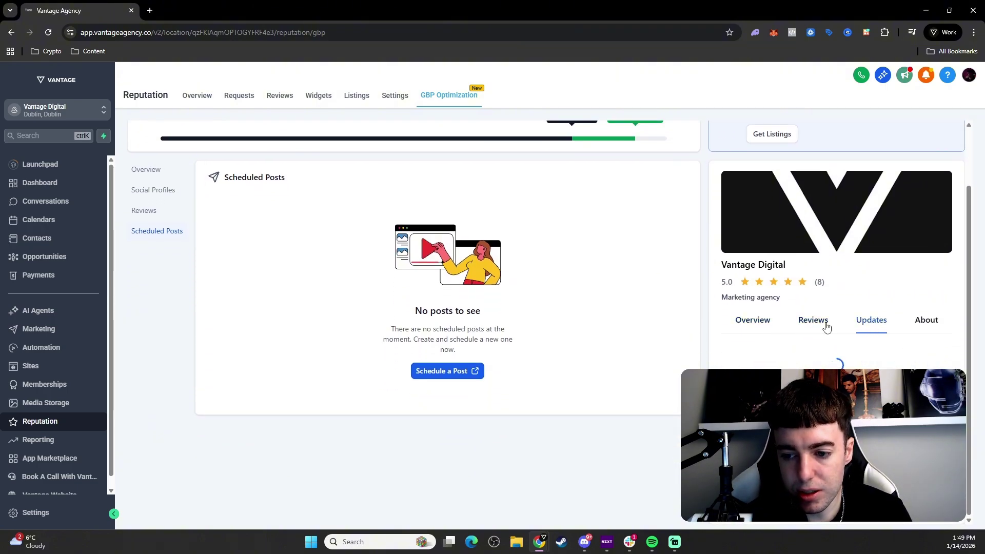
click(823, 326)
click(864, 328)
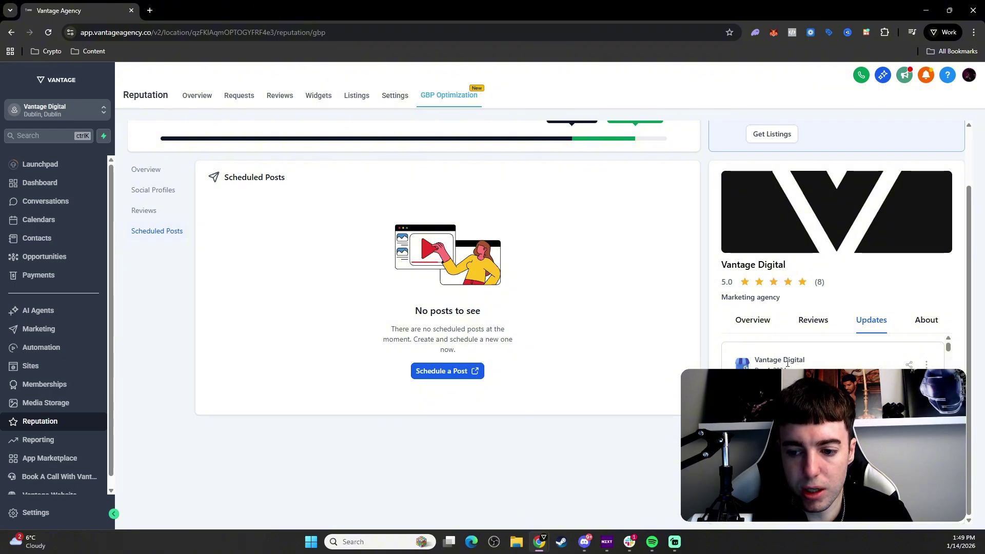
scroll(912, 368, down, 5)
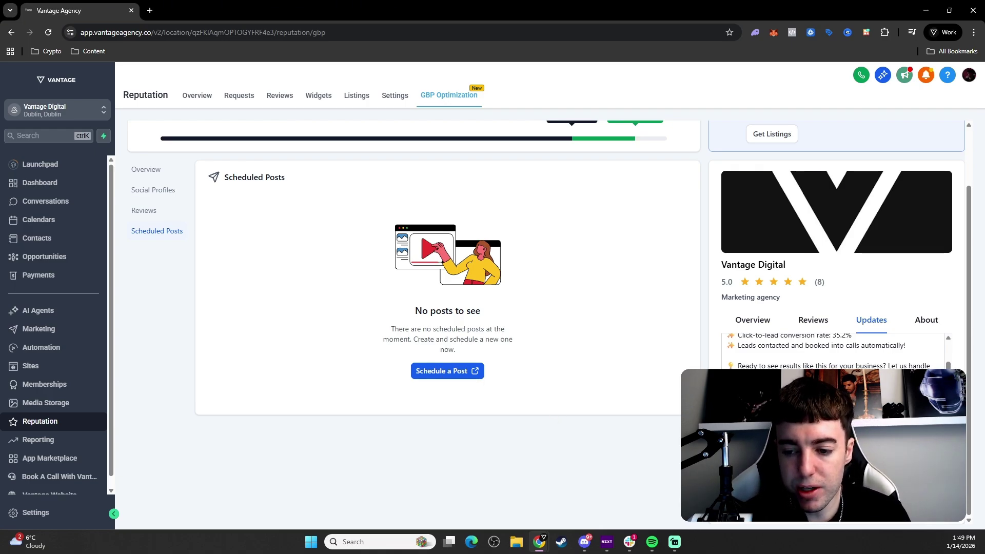
scroll(663, 378, up, 2)
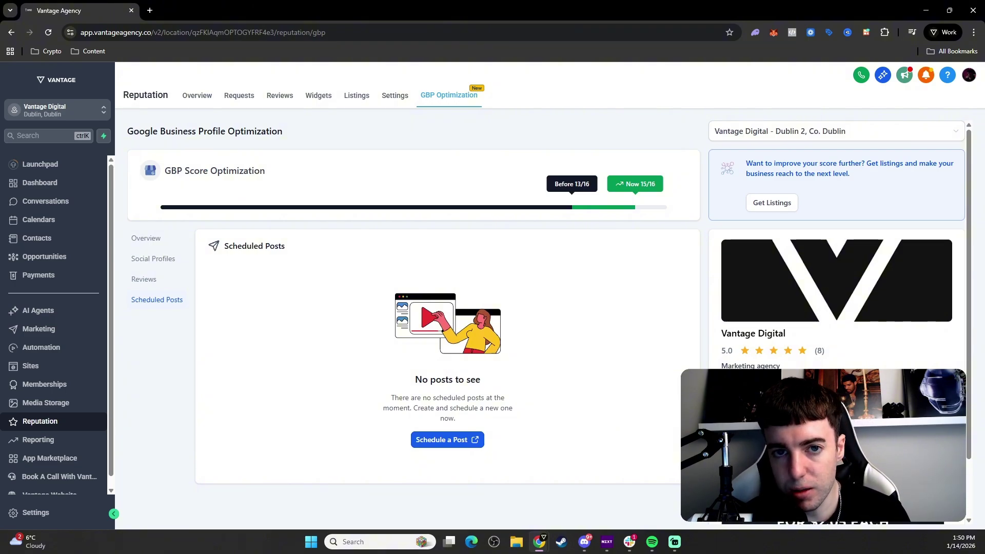
drag(968, 427, 967, 488)
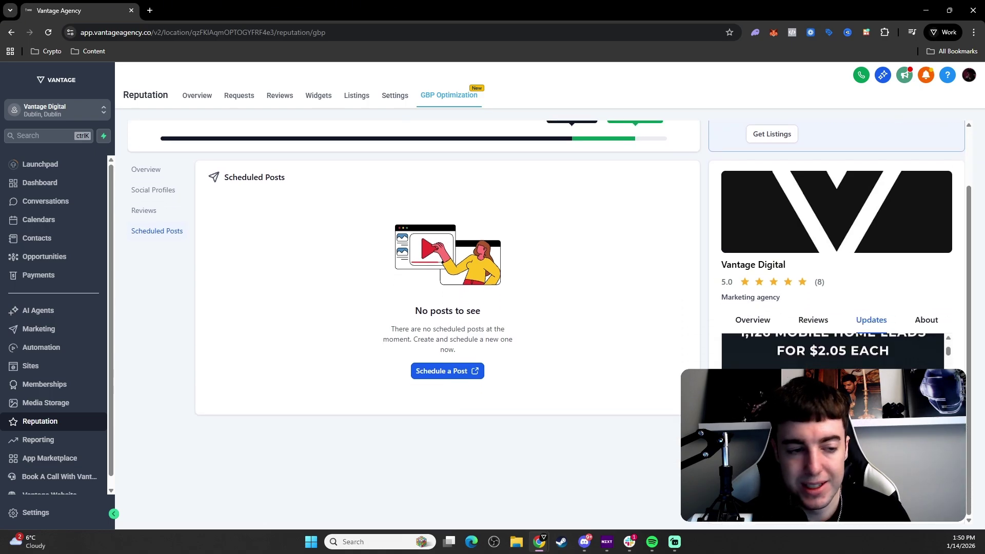
- Return to the profile's overview details with the name, description and images
scroll(836, 385, up, 2)
scroll(613, 360, up, 2)
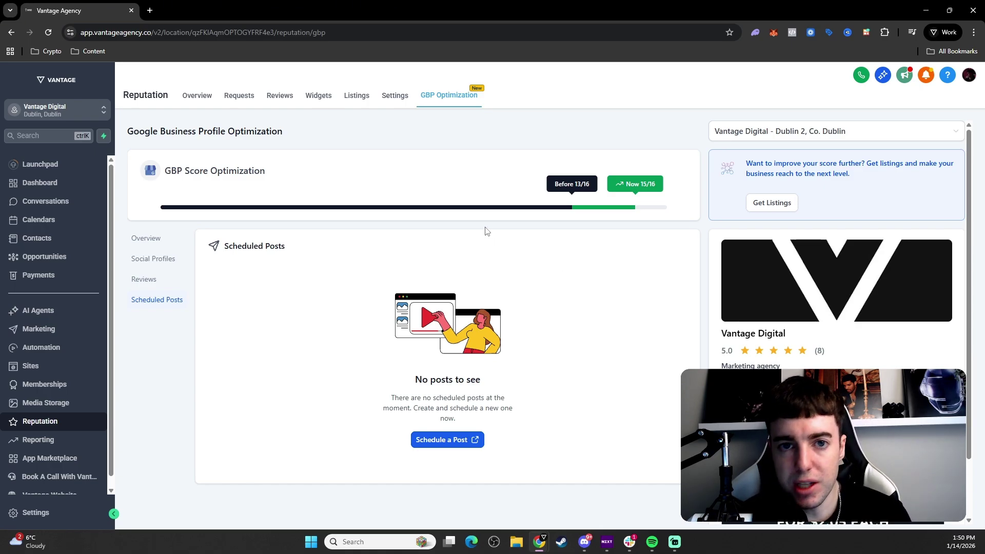
click(148, 237)
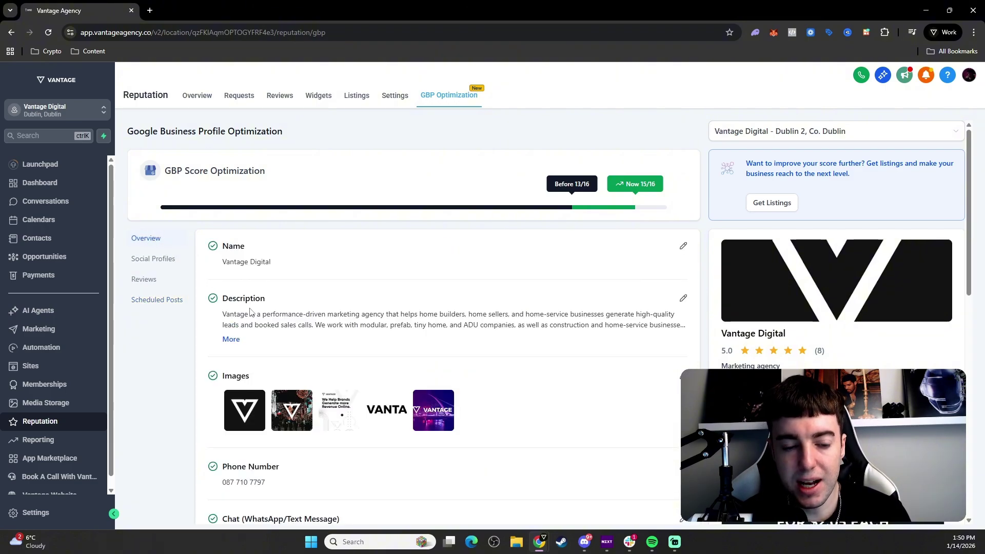